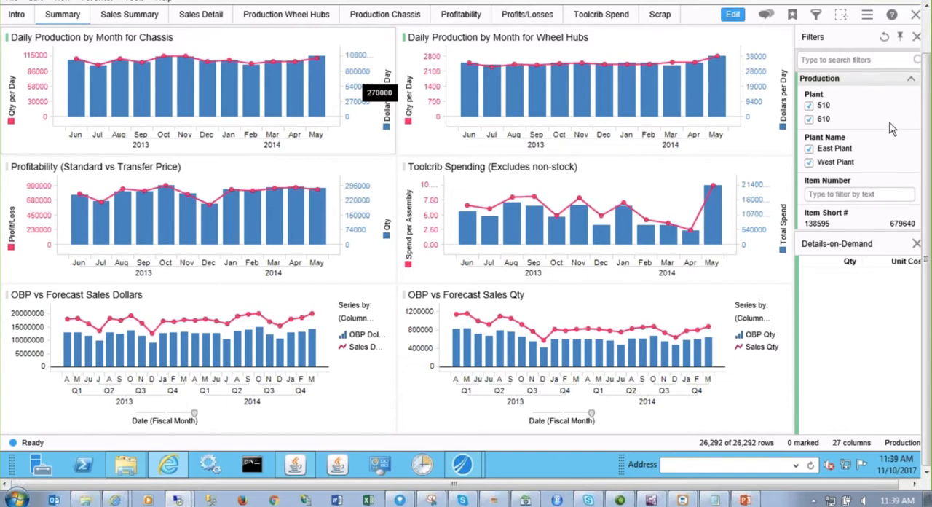
Switch from the operational dashboard to Spotfire's Information Designer with the FinishedGoods information link
{"action": "left_click_drag", "start_coordinate": [927, 154], "coordinate": [926, 101]}
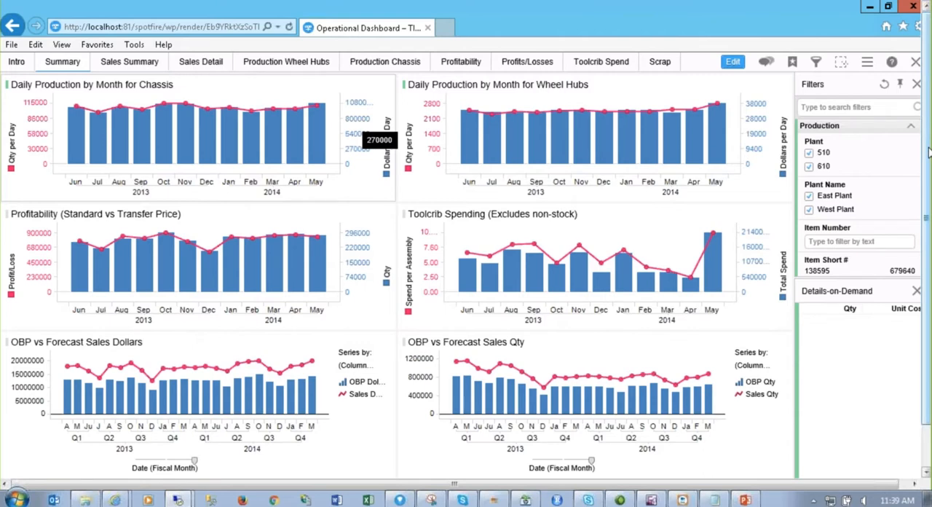
{"action": "scroll", "coordinate": [930, 149], "scroll_direction": "down", "scroll_amount": 1}
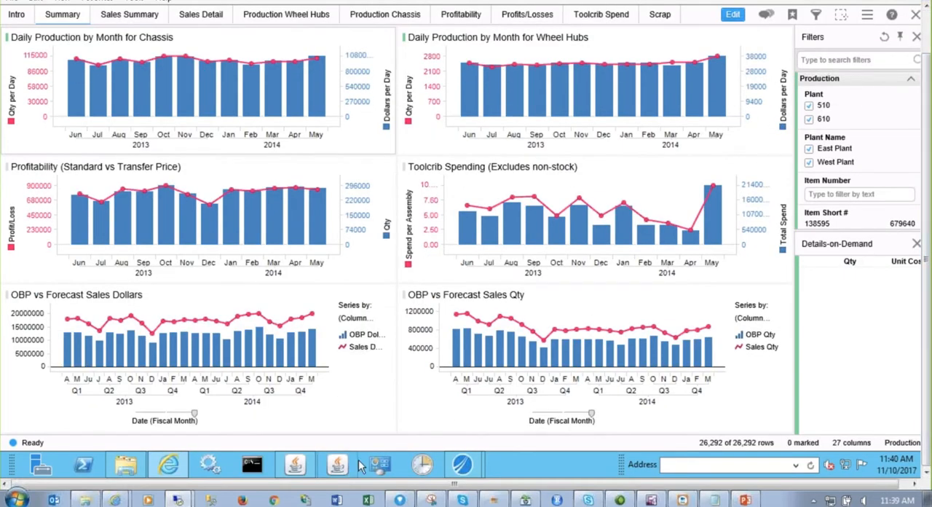
{"action": "left_click", "coordinate": [476, 468]}
{"action": "left_click", "coordinate": [518, 410]}
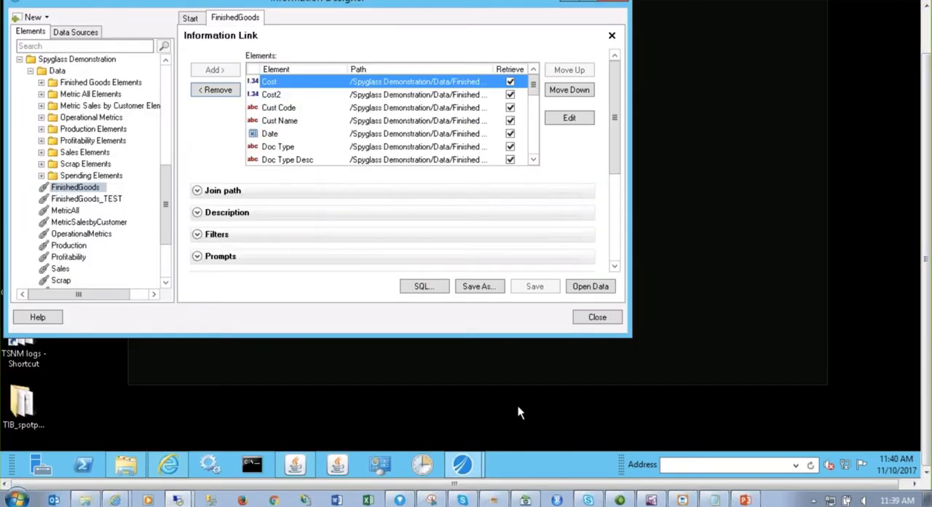
{"action": "scroll", "coordinate": [929, 218], "scroll_direction": "up", "scroll_amount": 1}
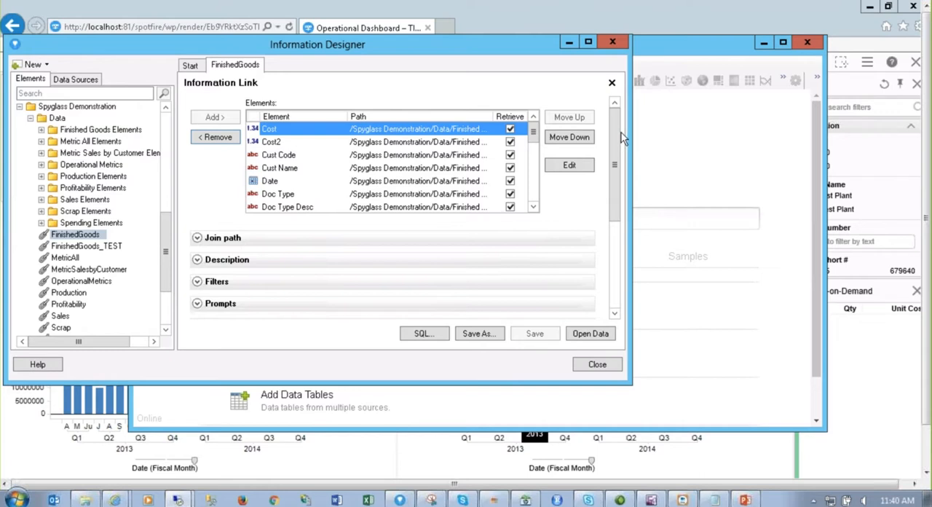
Show the caching settings of the FinishedGoods information link
{"action": "left_click_drag", "start_coordinate": [619, 133], "coordinate": [619, 251]}
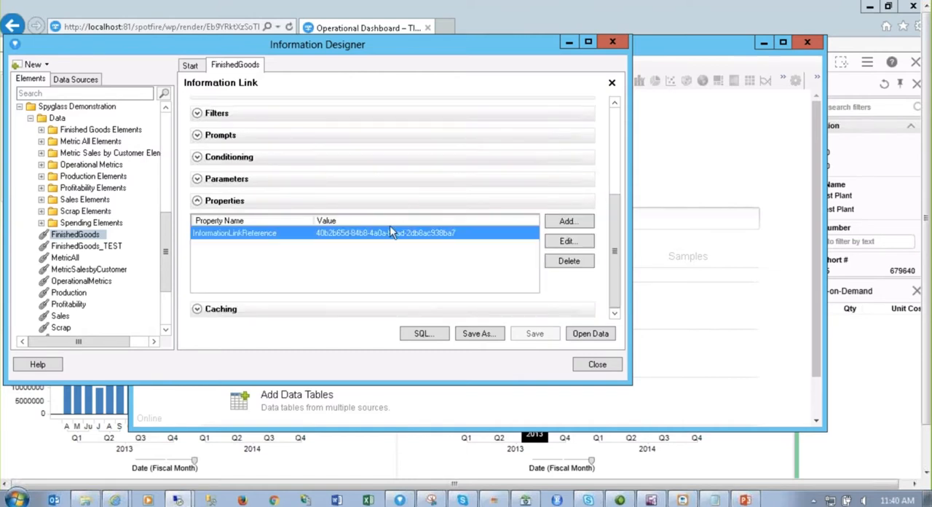
{"action": "left_click", "coordinate": [203, 310]}
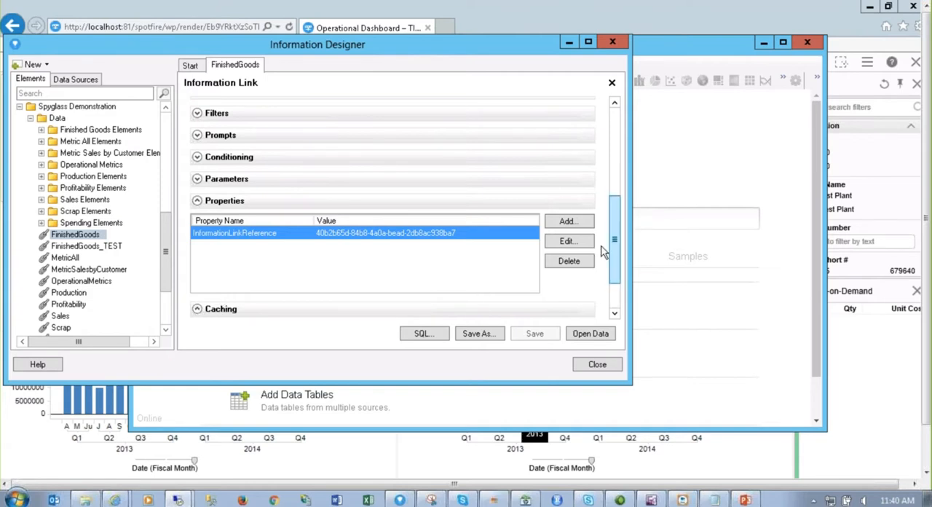
{"action": "scroll", "coordinate": [602, 262], "scroll_direction": "down", "scroll_amount": 3}
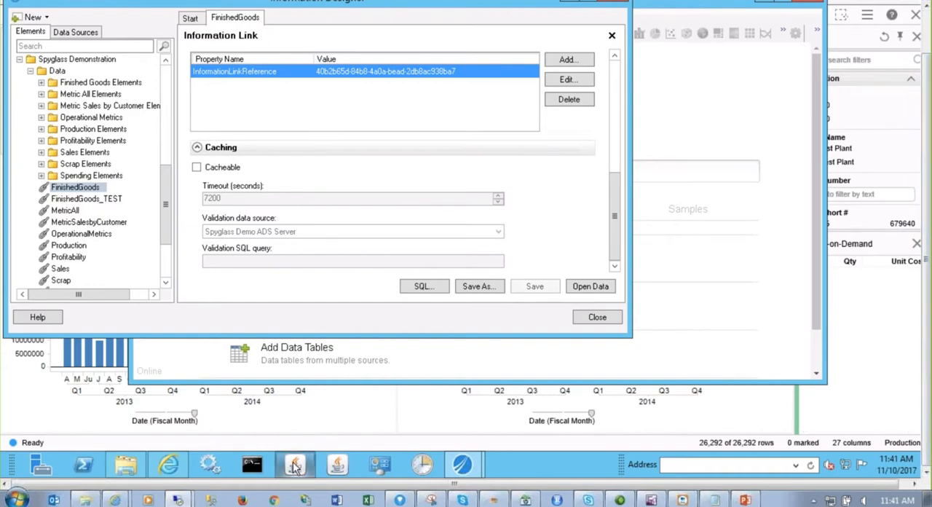
Switch to Studio 6.2 and list the CSV files in the SpyGlass 1.0 folder 1 Source Views
{"action": "left_click", "coordinate": [295, 470]}
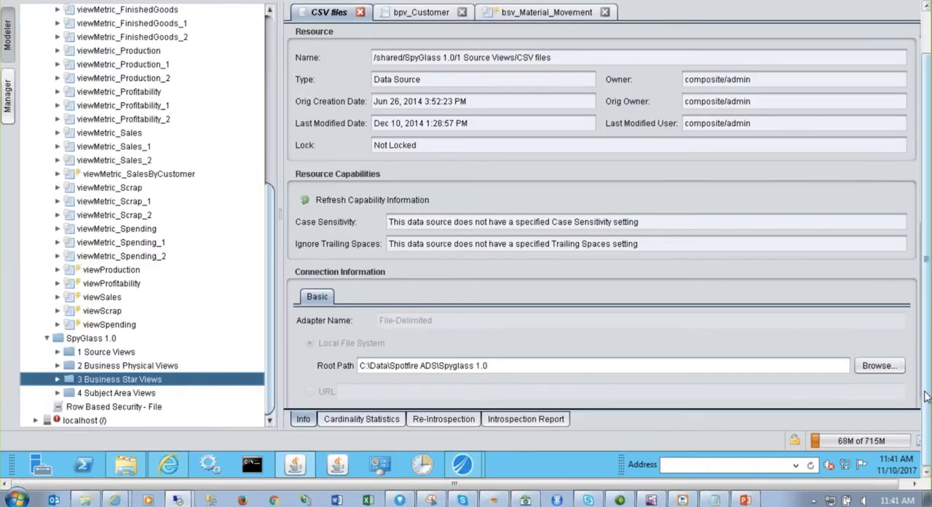
{"action": "left_click_drag", "start_coordinate": [926, 386], "coordinate": [931, 347]}
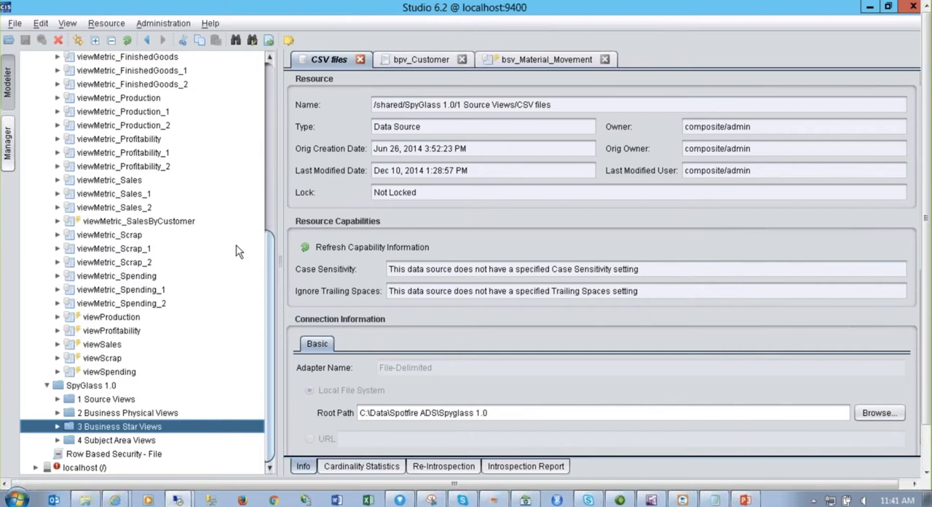
{"action": "left_click", "coordinate": [89, 400]}
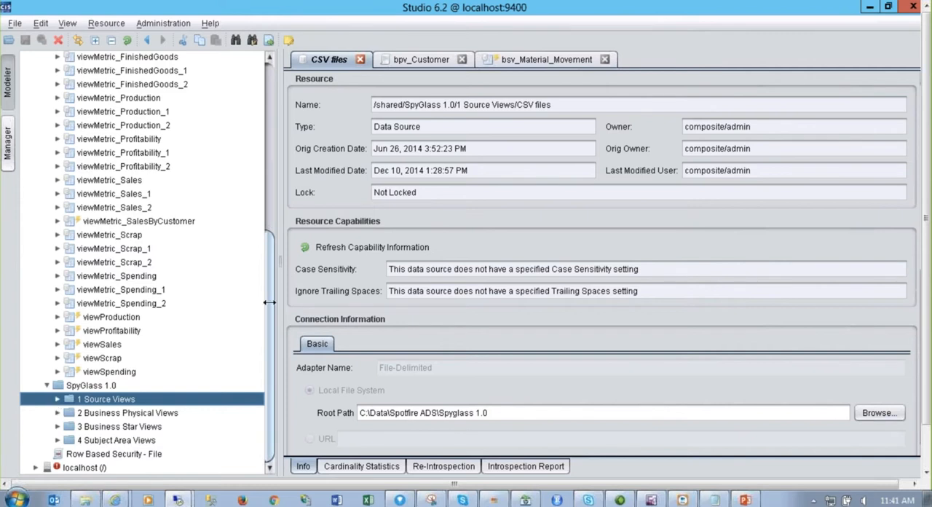
{"action": "left_click", "coordinate": [57, 399]}
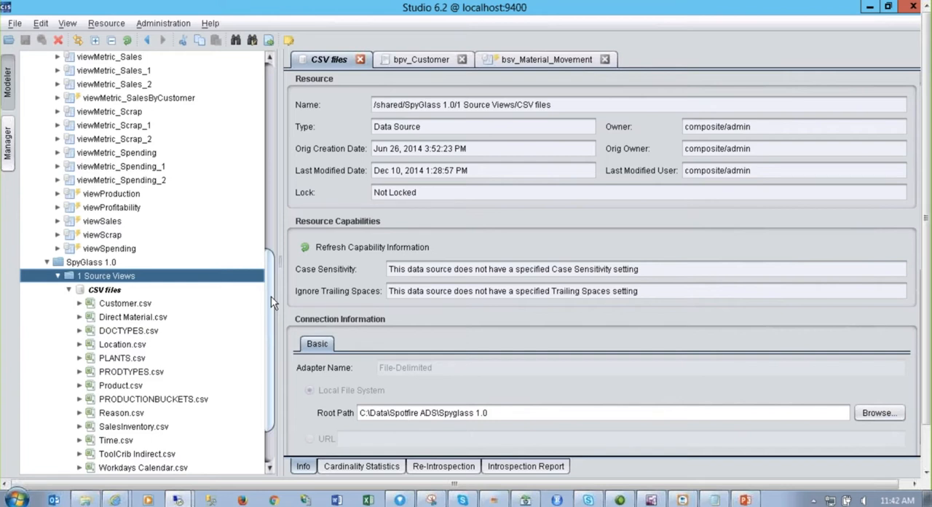
{"action": "left_click_drag", "start_coordinate": [274, 302], "coordinate": [277, 315]}
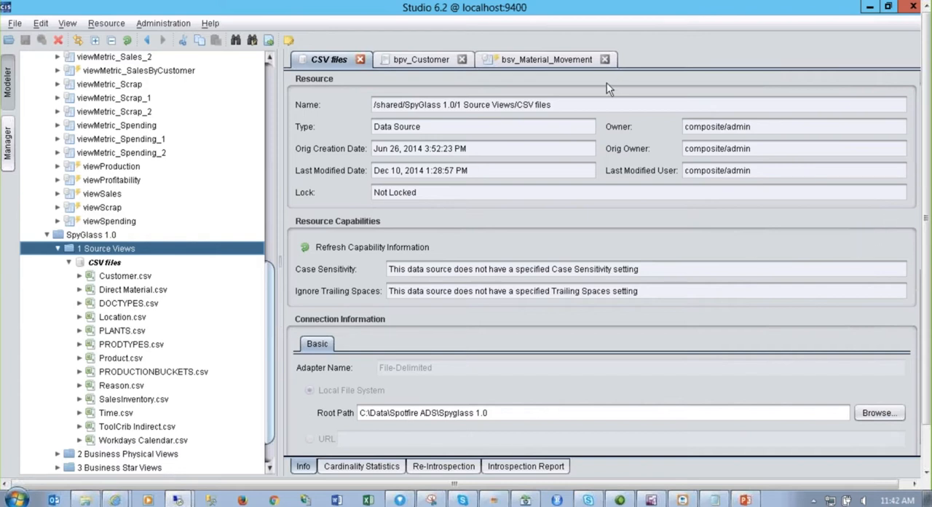
Examine the columns of Customer.csv and Direct Material.csv, and collapse both files again
{"action": "left_click", "coordinate": [80, 277]}
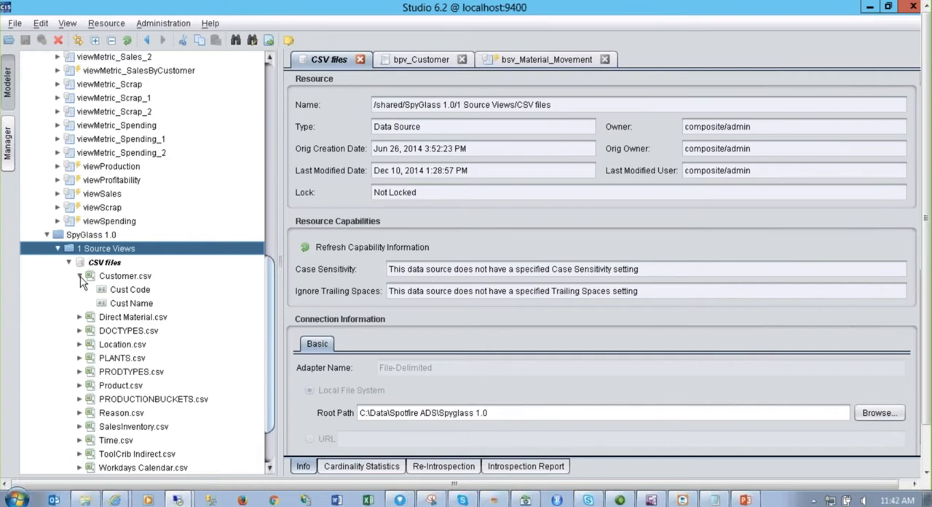
{"action": "left_click", "coordinate": [80, 316]}
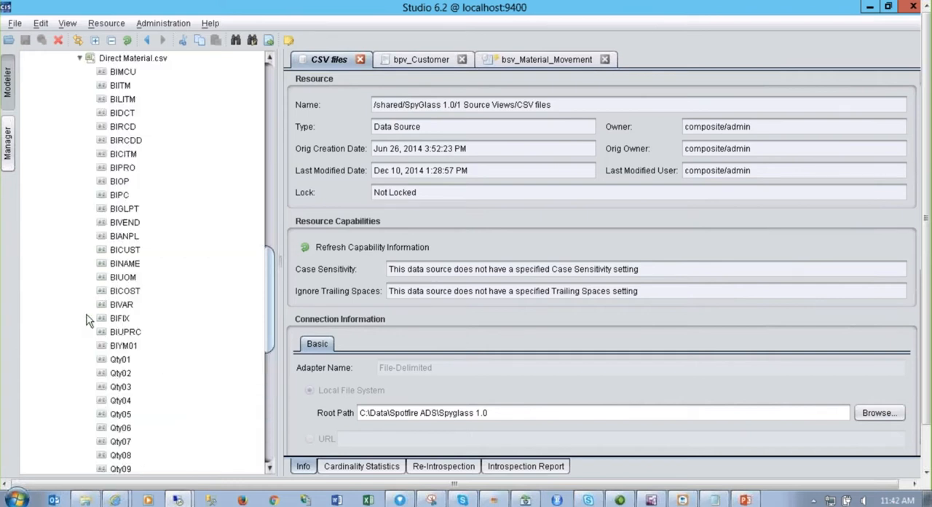
{"action": "left_click", "coordinate": [81, 59]}
{"action": "left_click", "coordinate": [79, 216]}
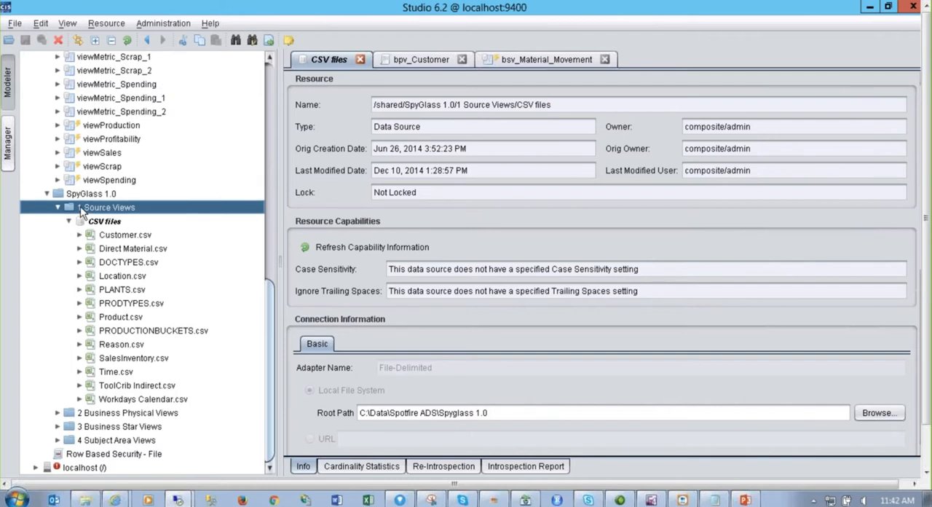
View the introspection report of the CSV files data source and collapse its file list
{"action": "left_click", "coordinate": [523, 470]}
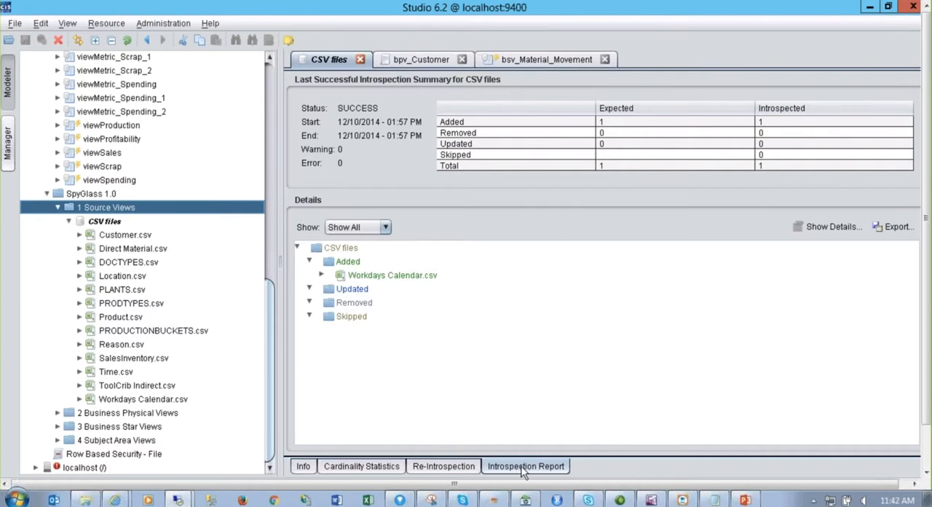
{"action": "left_click", "coordinate": [523, 468]}
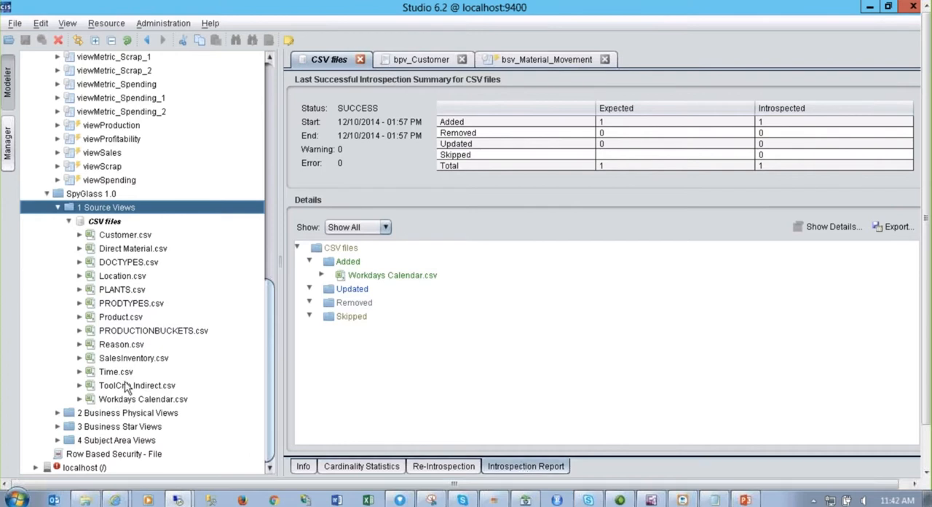
{"action": "left_click", "coordinate": [68, 221]}
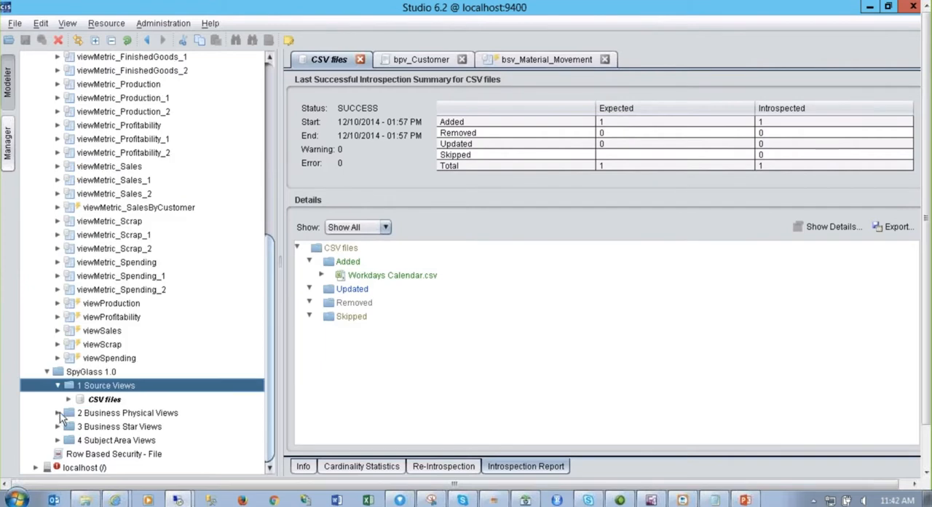
List the 2 Business Physical Views, review the SQL script of bpv_Customer, and collapse the folder again
{"action": "left_click", "coordinate": [58, 412]}
{"action": "left_click", "coordinate": [57, 290]}
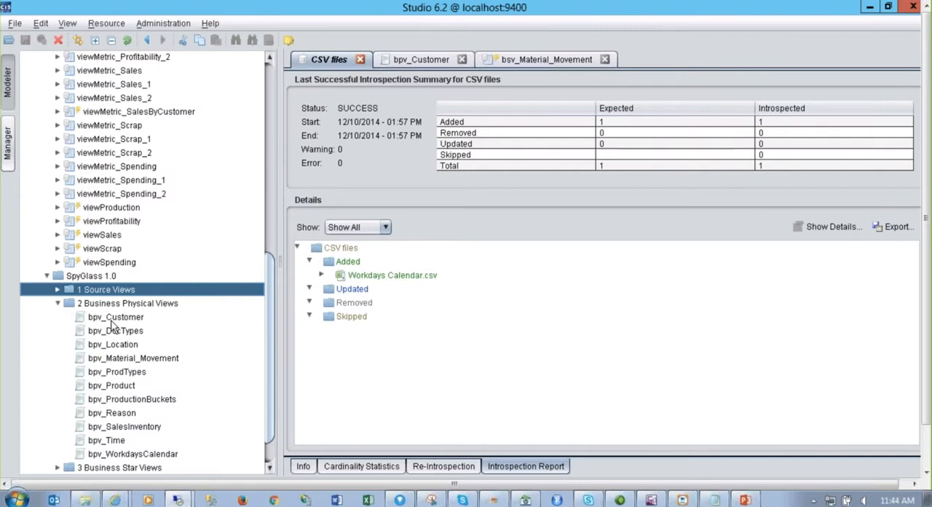
{"action": "left_click", "coordinate": [422, 60]}
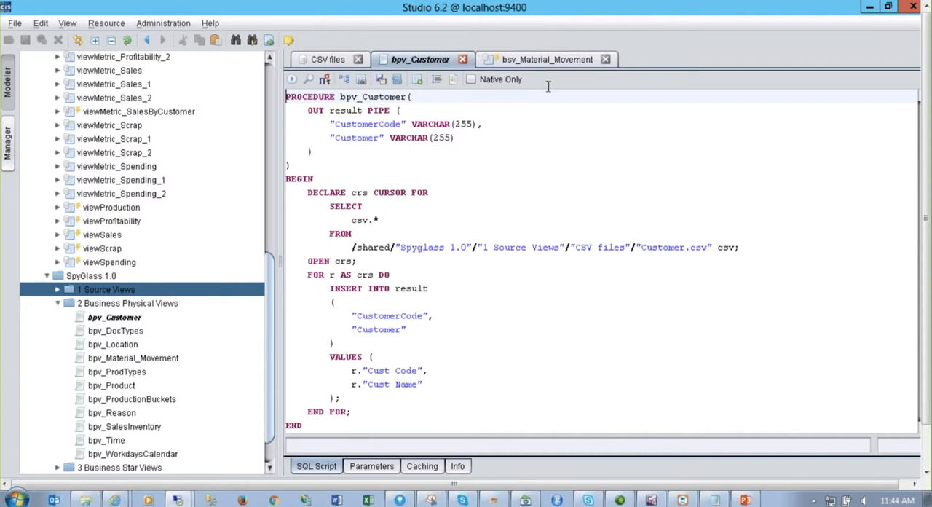
{"action": "left_click", "coordinate": [57, 303]}
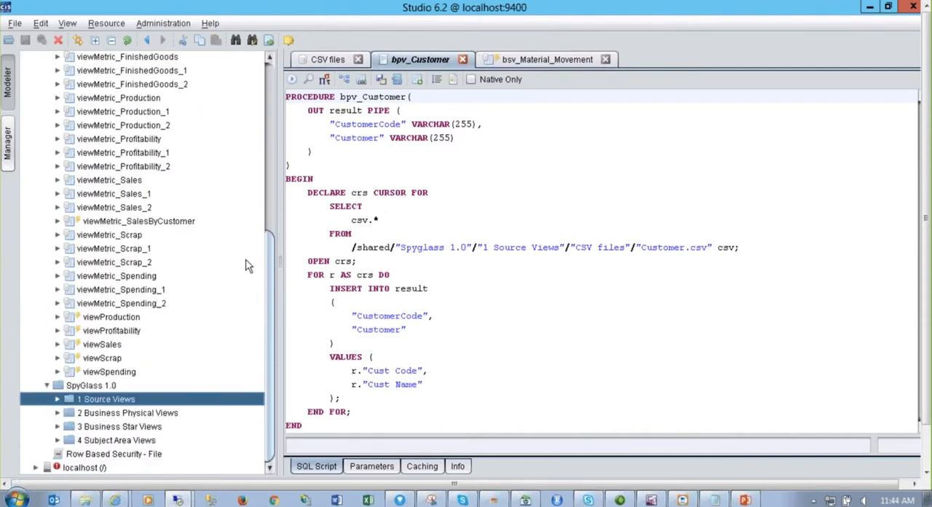
Expand 3 Business Star Views and show the join model of bsv_Material_Movement
{"action": "left_click", "coordinate": [57, 426]}
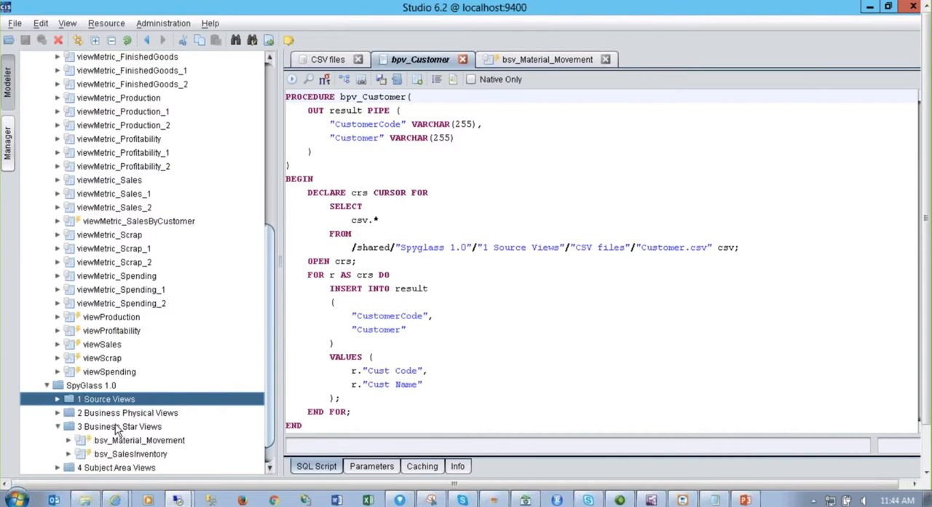
{"action": "left_click", "coordinate": [550, 60]}
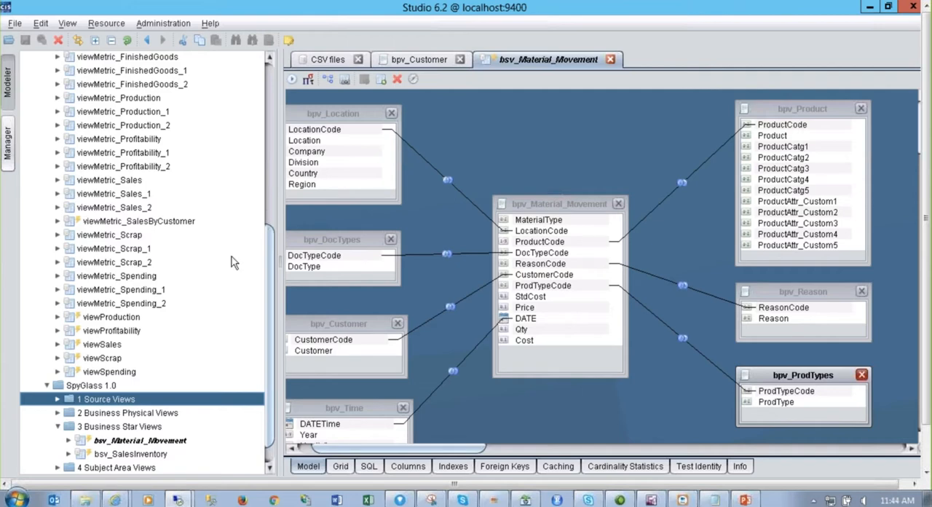
{"action": "scroll", "coordinate": [263, 271], "scroll_direction": "down", "scroll_amount": 2}
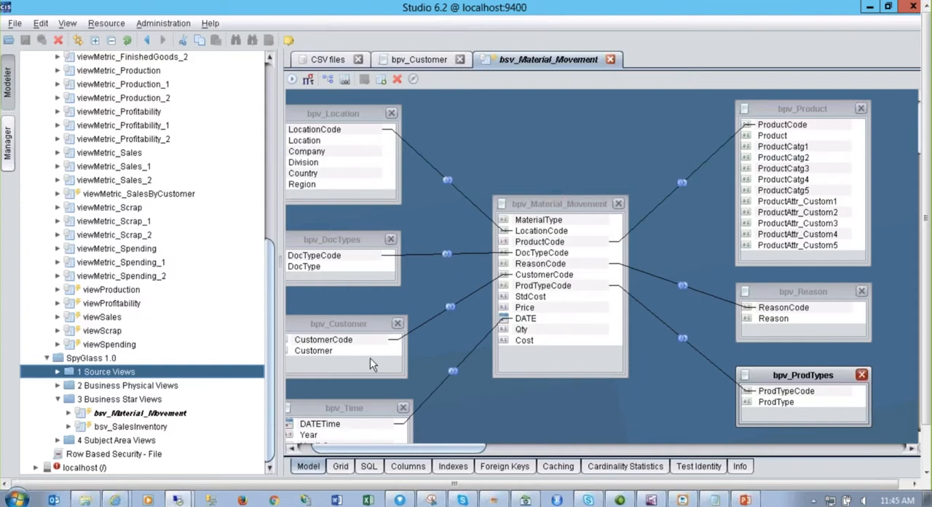
Examine the column list of bsv_Material_Movement and its caching settings down to the advanced refresh options
{"action": "left_click", "coordinate": [69, 414]}
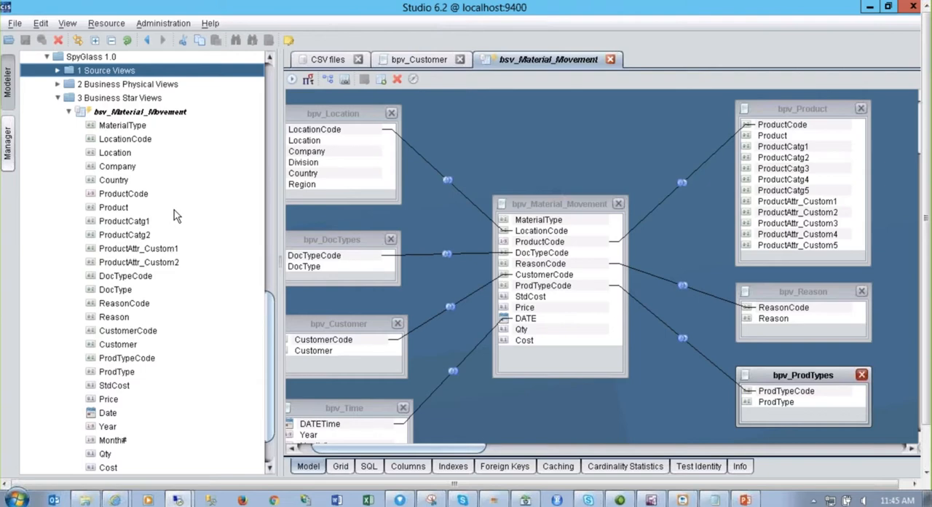
{"action": "left_click", "coordinate": [69, 113]}
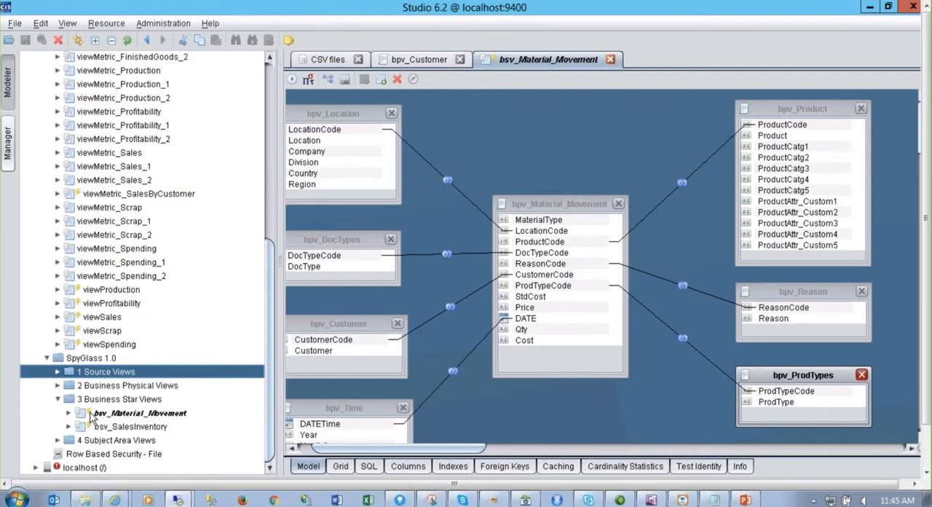
{"action": "left_click", "coordinate": [558, 467]}
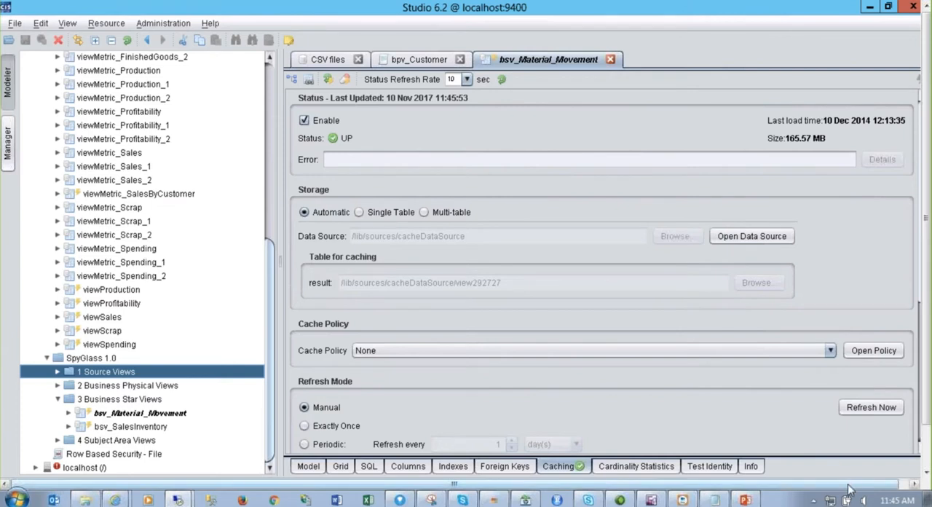
{"action": "left_click_drag", "start_coordinate": [916, 220], "coordinate": [930, 360]}
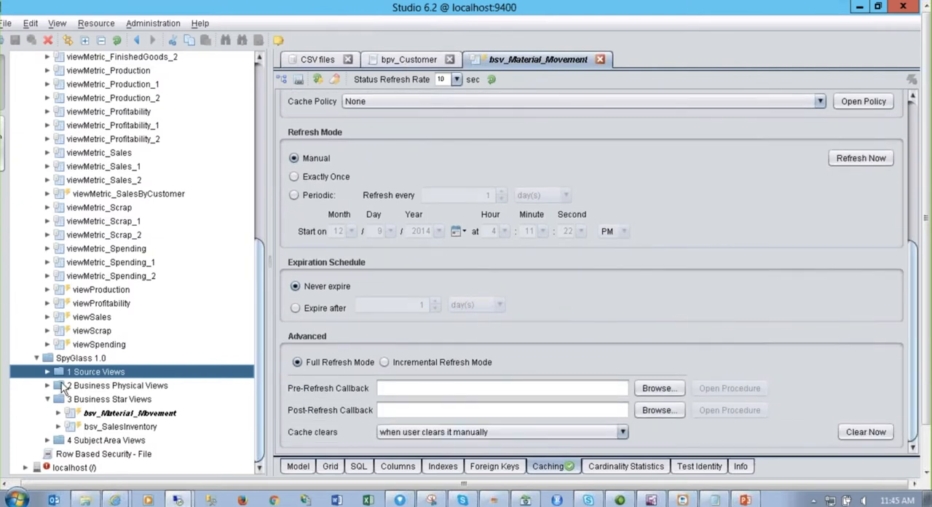
Expand 4 Subject Area Views and open the FinishedGoods view to show its model
{"action": "left_click", "coordinate": [48, 441]}
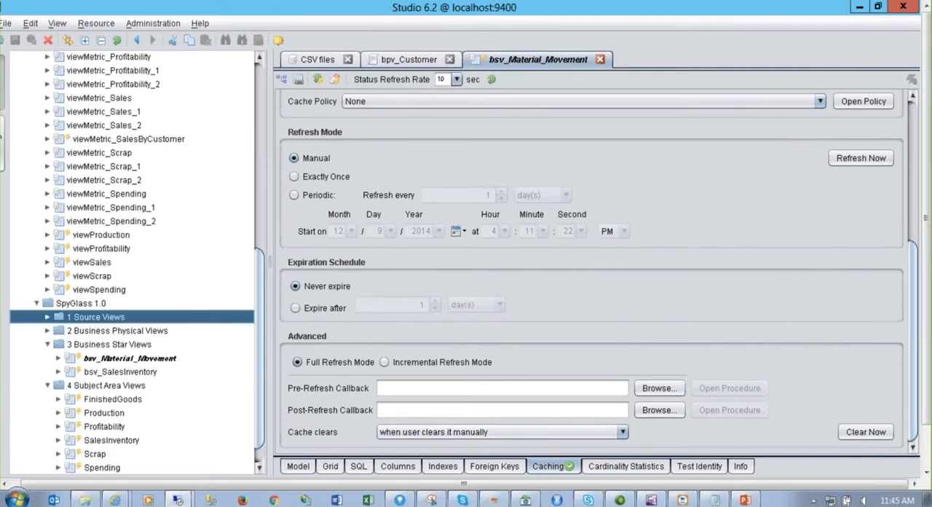
{"action": "right_click", "coordinate": [122, 405]}
{"action": "left_click", "coordinate": [198, 306]}
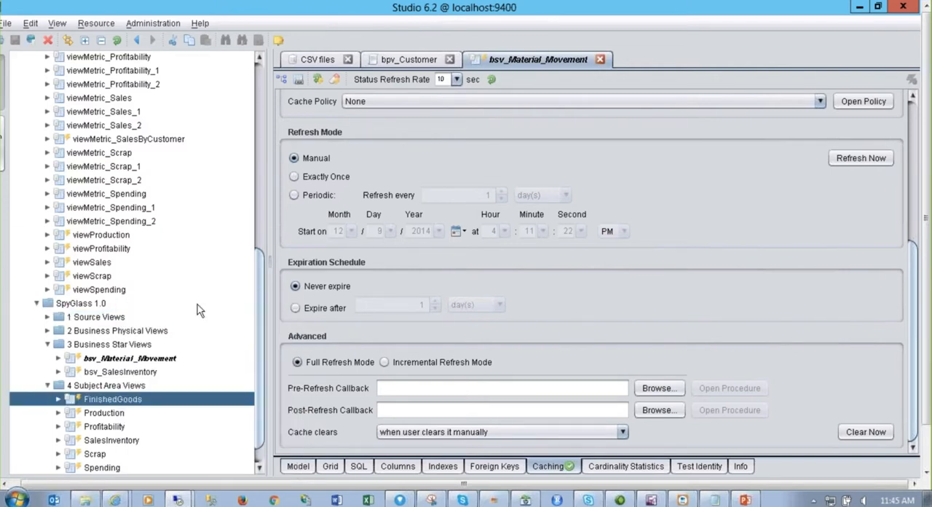
{"action": "left_click", "coordinate": [668, 60]}
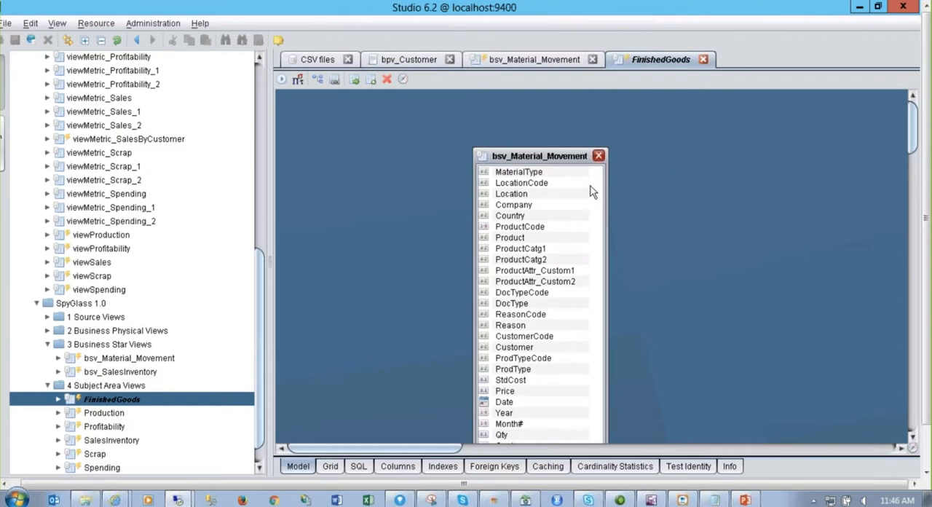
{"action": "left_click", "coordinate": [215, 386]}
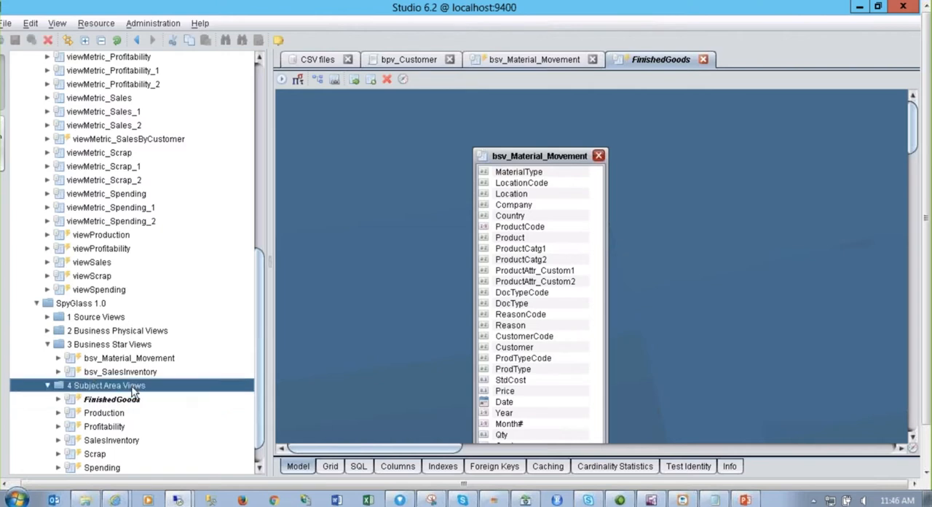
{"action": "scroll", "coordinate": [262, 340], "scroll_direction": "down", "scroll_amount": 1}
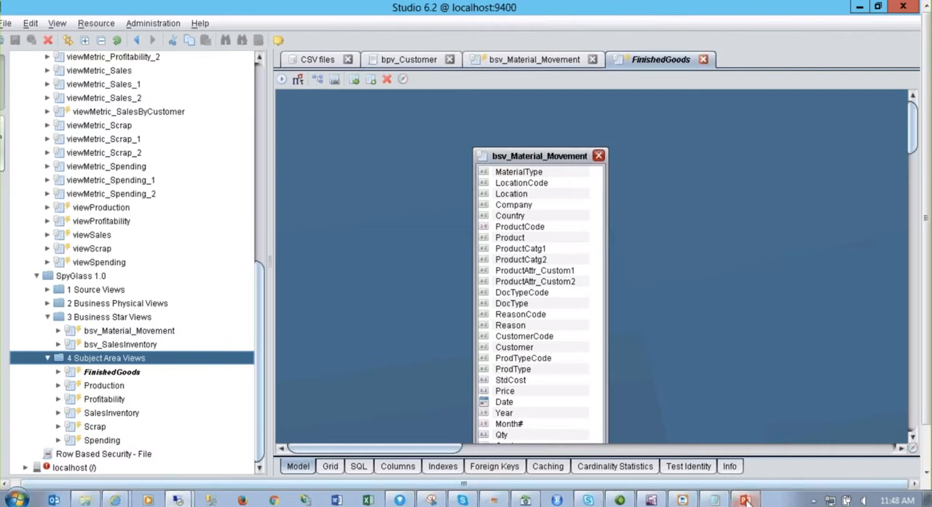
Switch to PowerPoint and start the slide show from the closing Thank You slide
{"action": "mouse_move", "coordinate": [744, 501]}
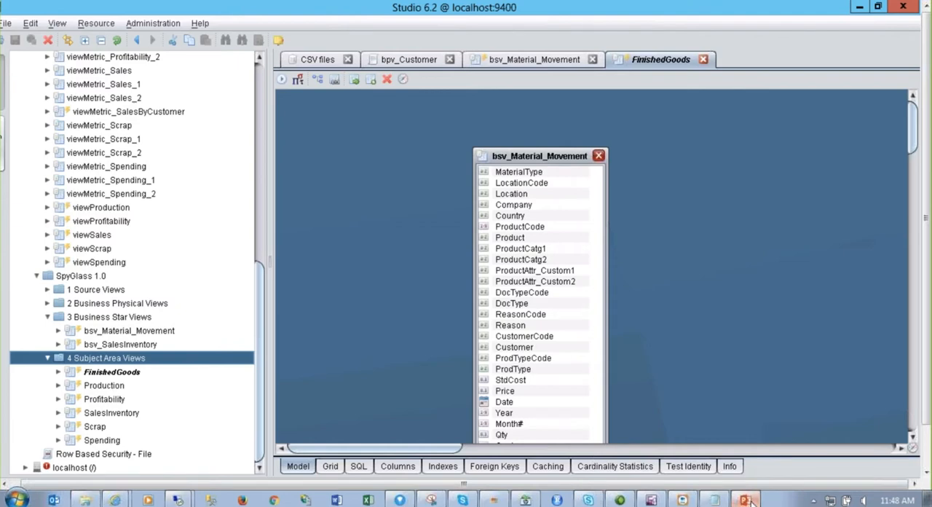
{"action": "left_click", "coordinate": [745, 500]}
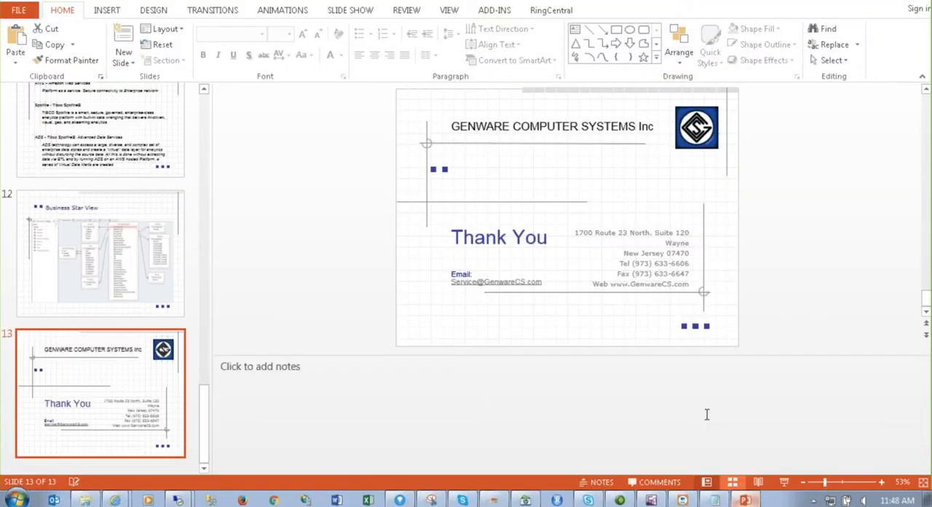
{"action": "left_click", "coordinate": [784, 482]}
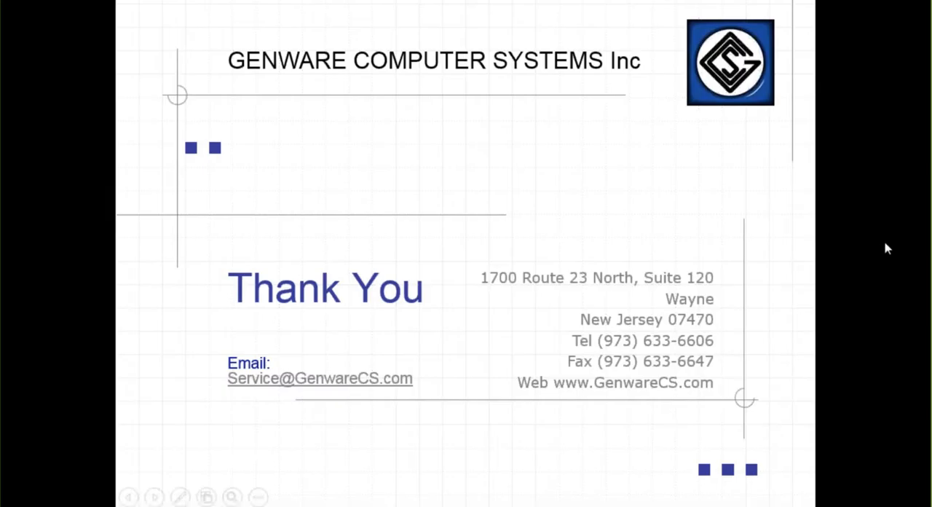